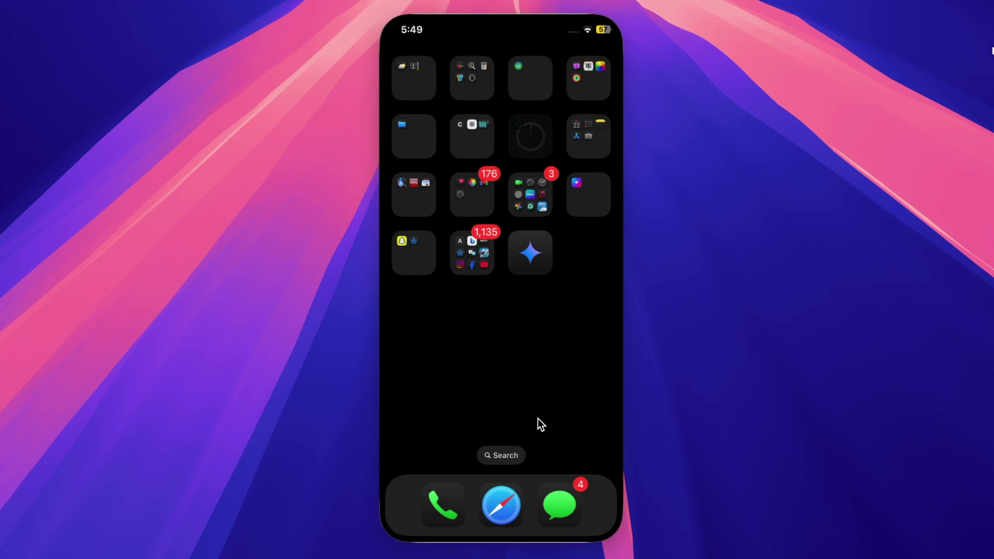
Put the Home Screen into edit mode and open its icon customization options.
scroll(539, 419, right, 3)
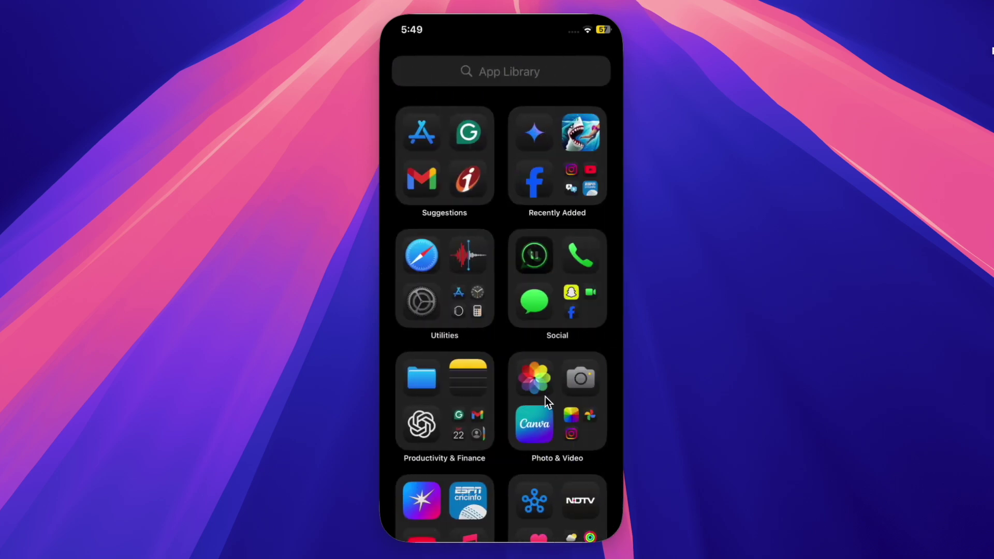
scroll(545, 396, left, 3)
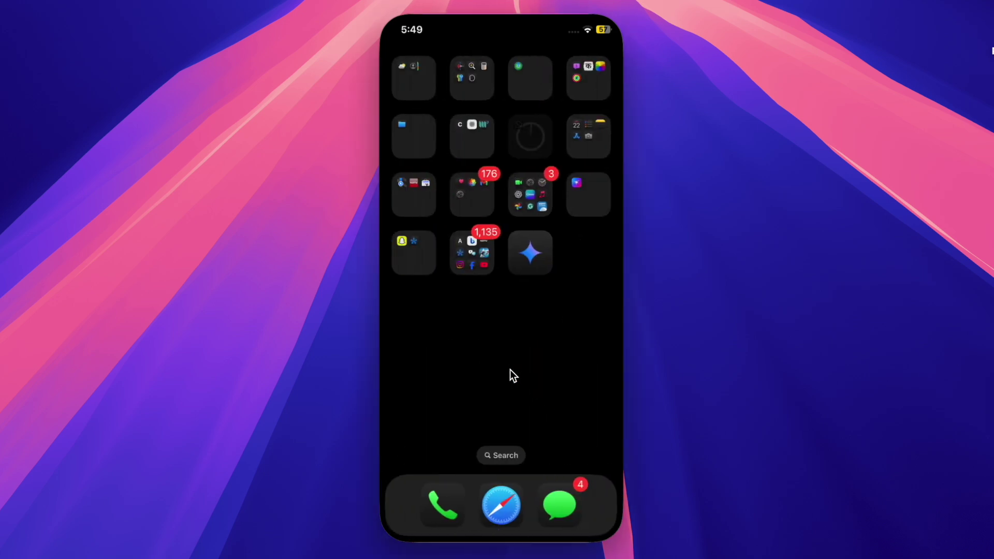
click(496, 349)
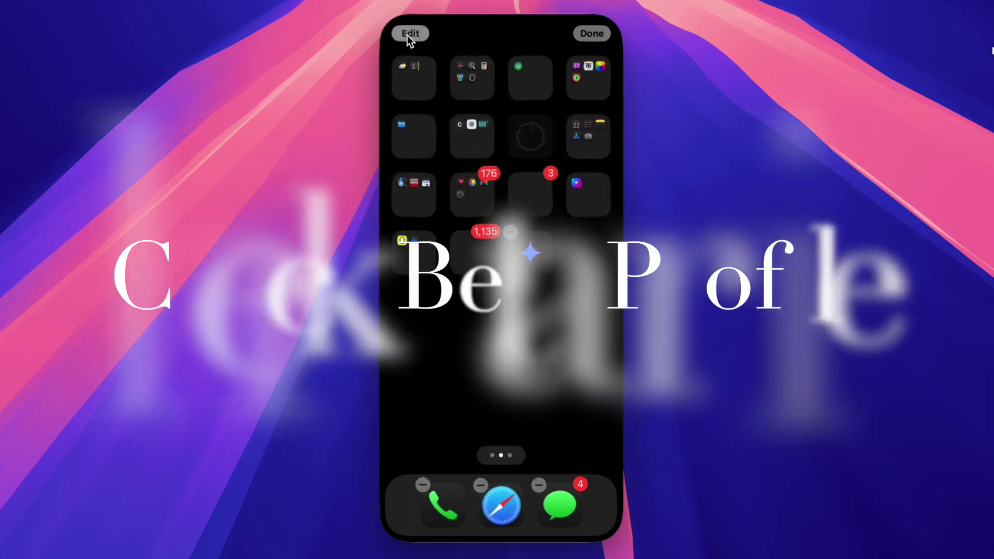
click(407, 34)
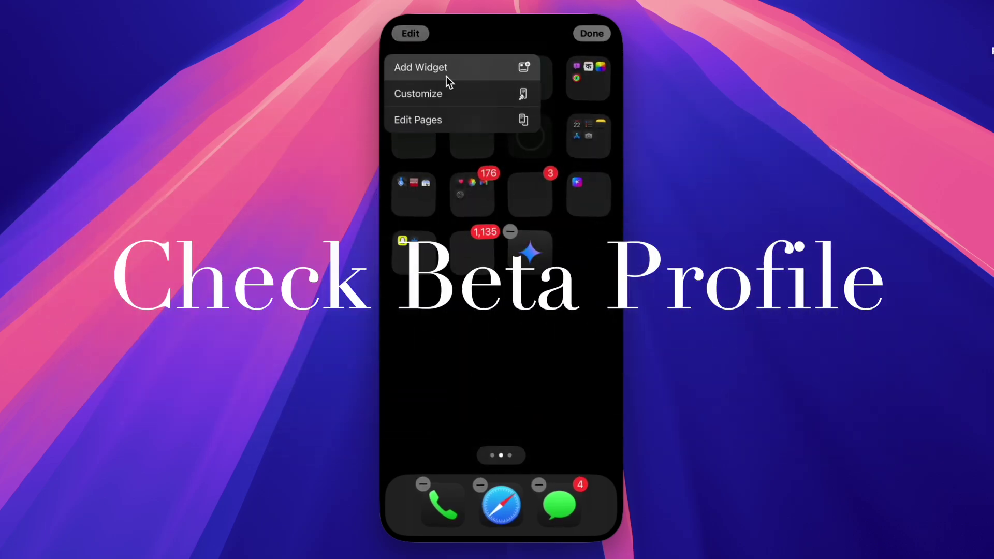
click(439, 99)
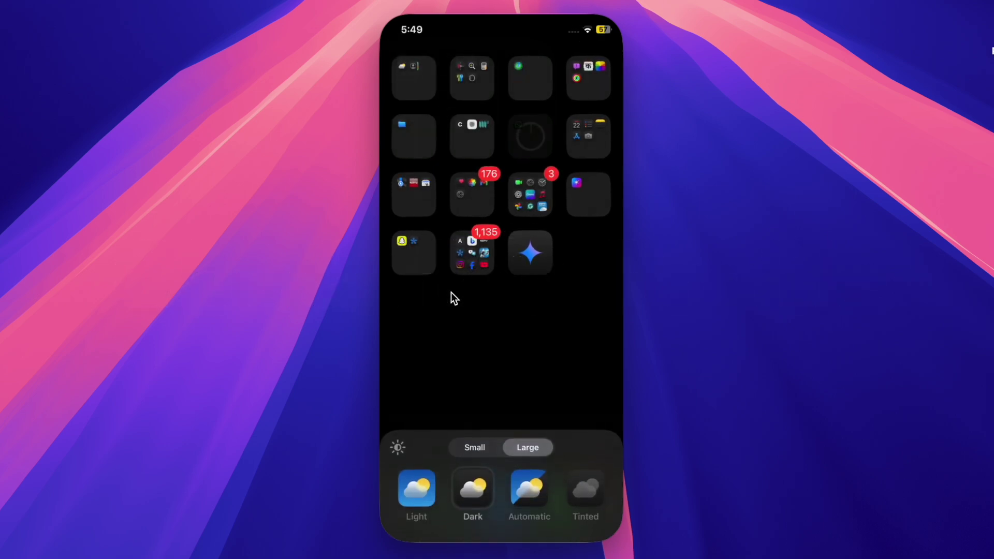
click(471, 449)
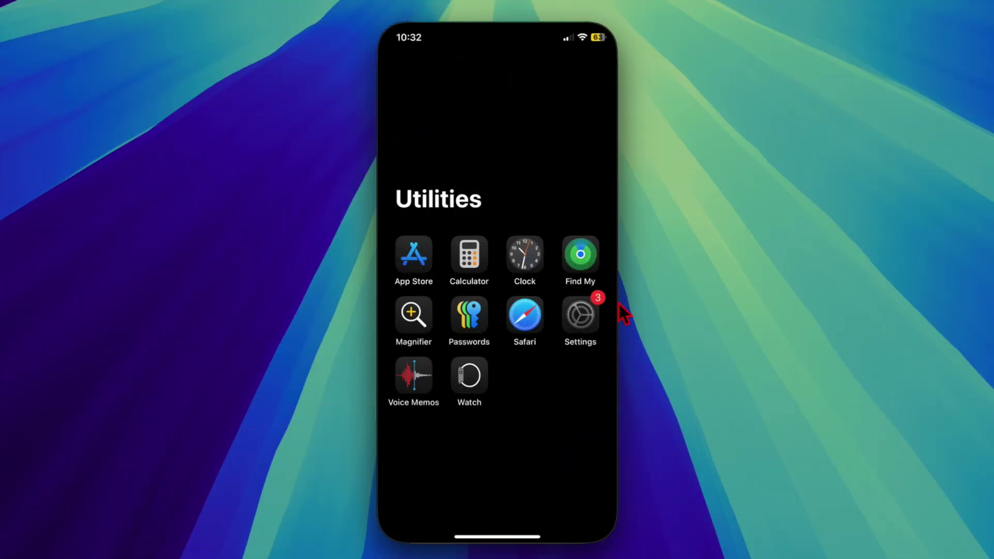
Switch to Settings and check the Beta Updates choices on the Software Update page under General.
click(581, 347)
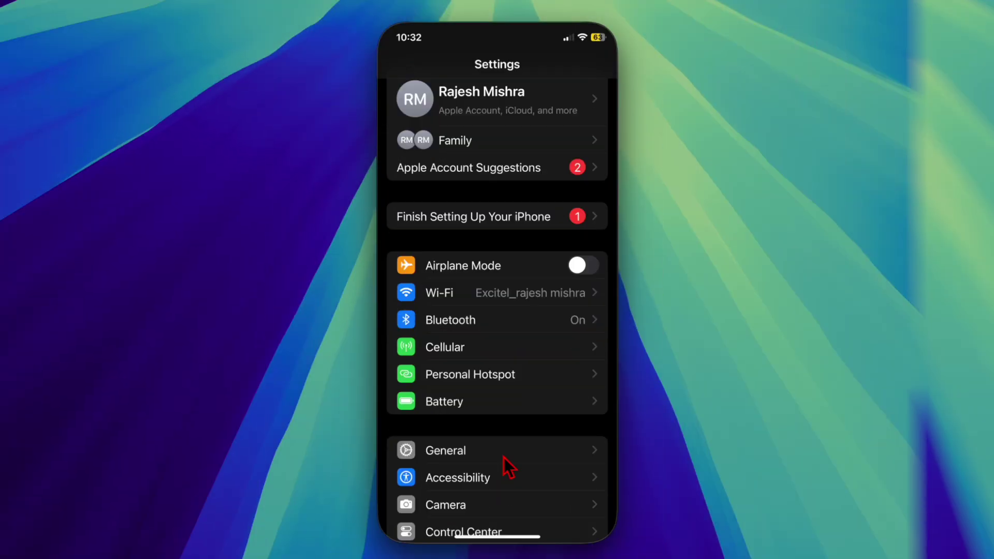
click(484, 455)
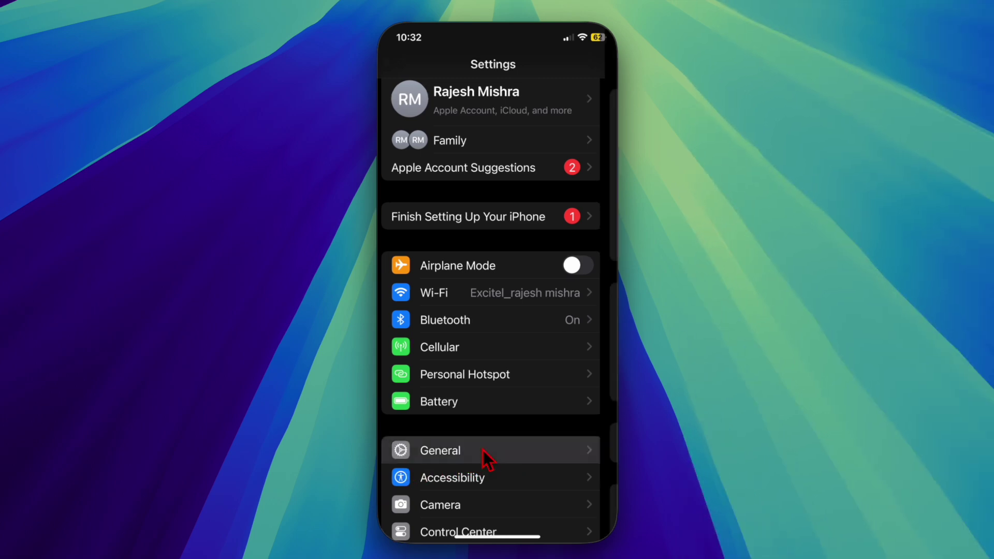
click(509, 360)
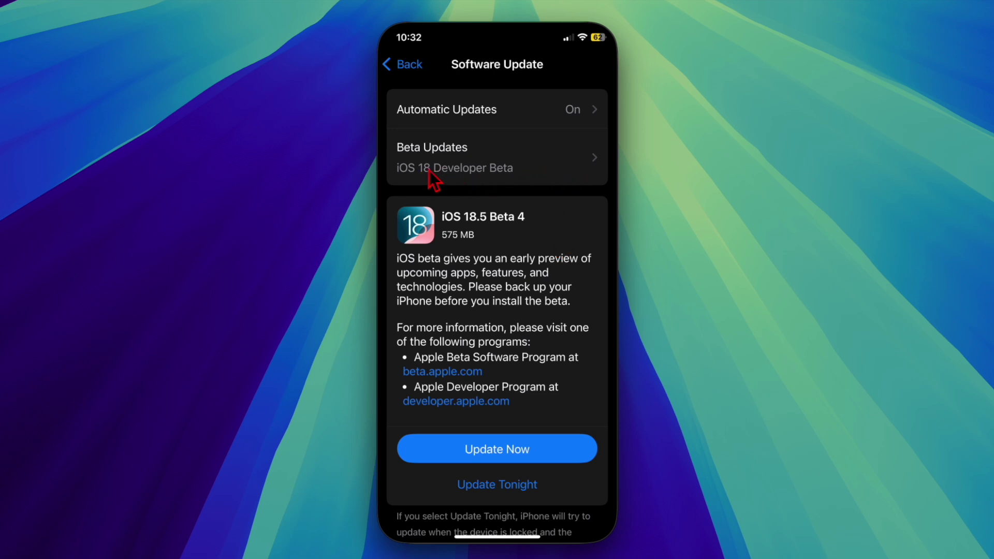
click(489, 169)
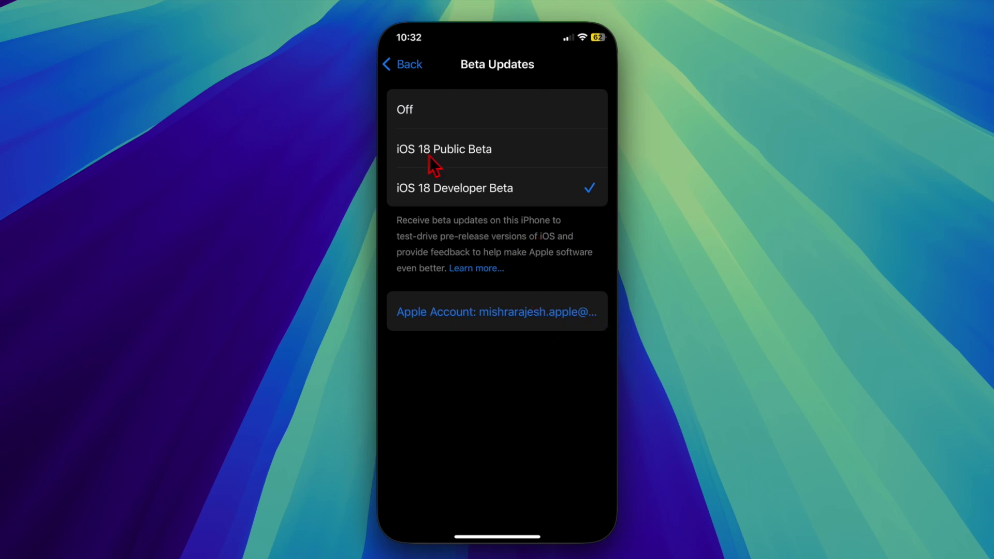
click(409, 66)
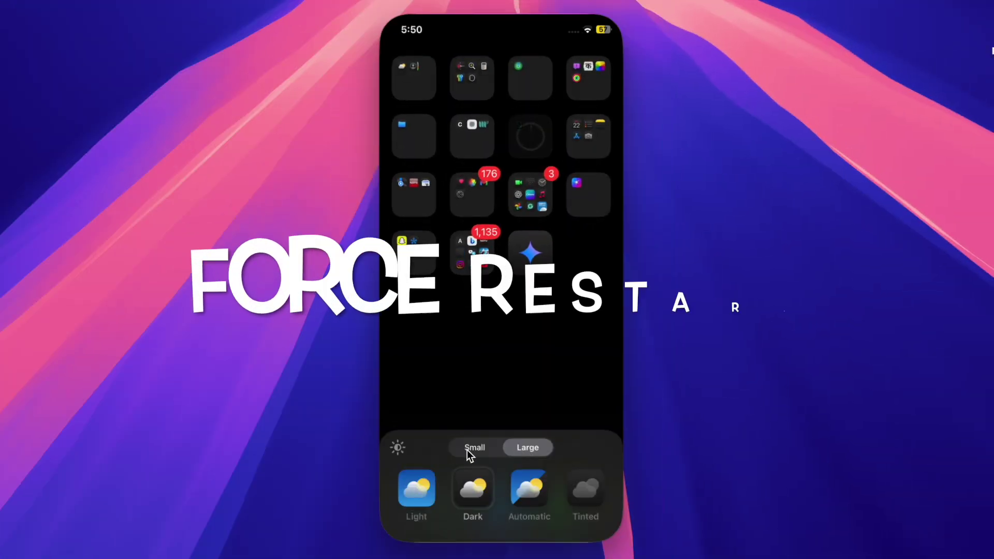
Try the Small icon size on the Home Screen and return to Large.
click(467, 449)
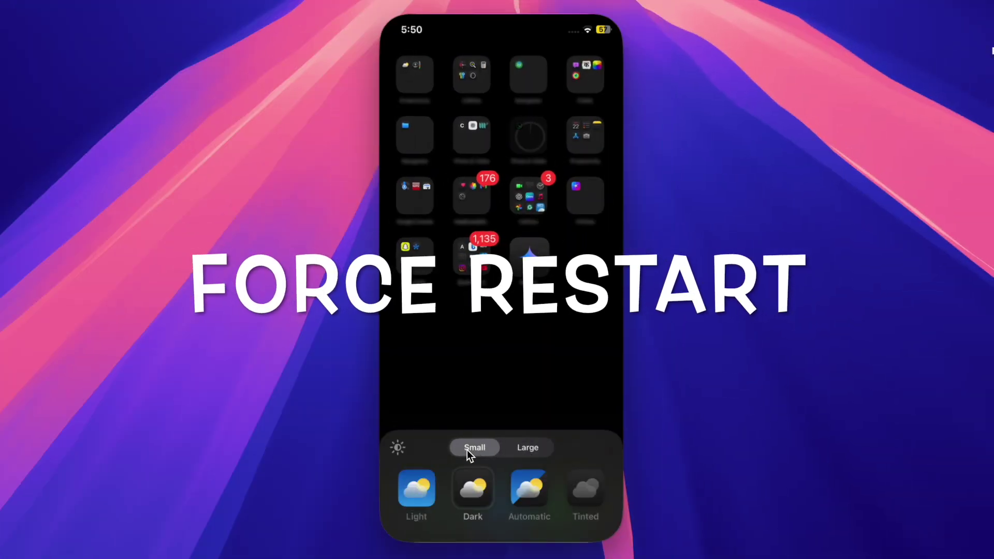
click(529, 448)
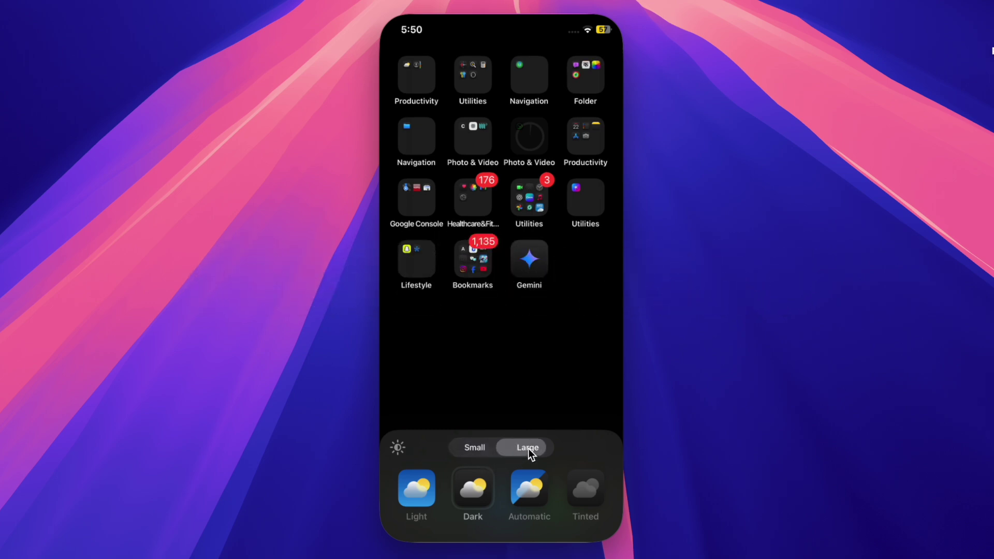
Try the Tinted icon style with a pink hue and a lighter, mid-range shade.
click(589, 483)
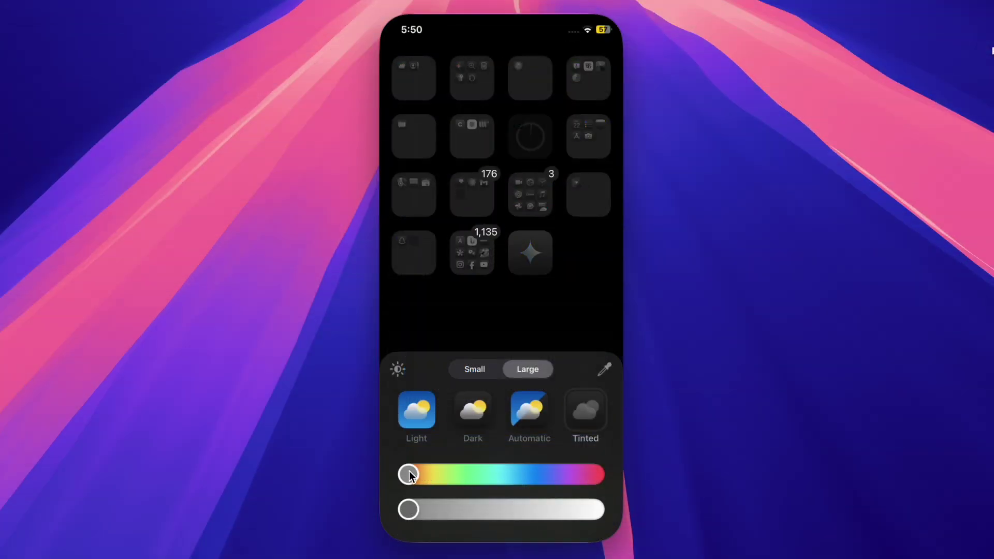
drag(409, 475, 584, 472)
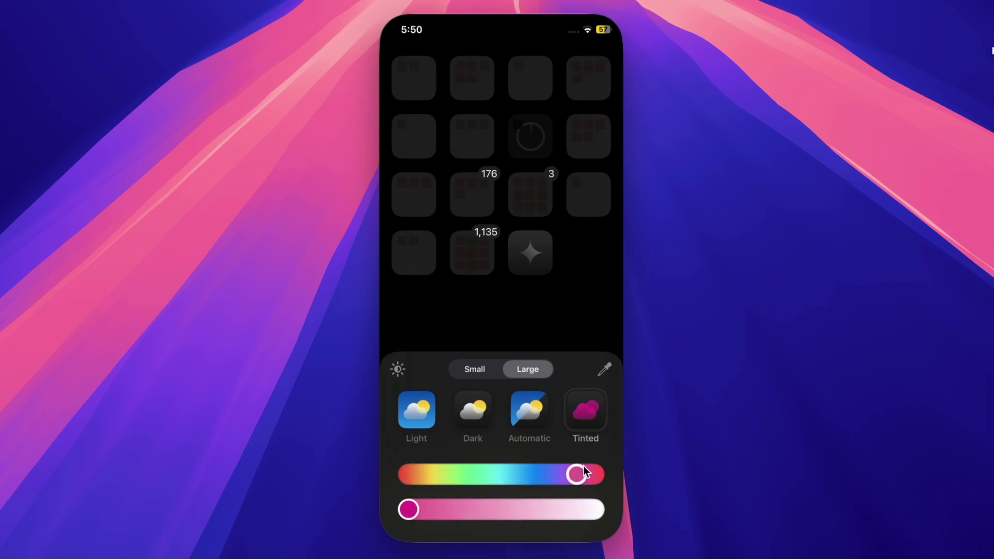
drag(410, 511, 517, 514)
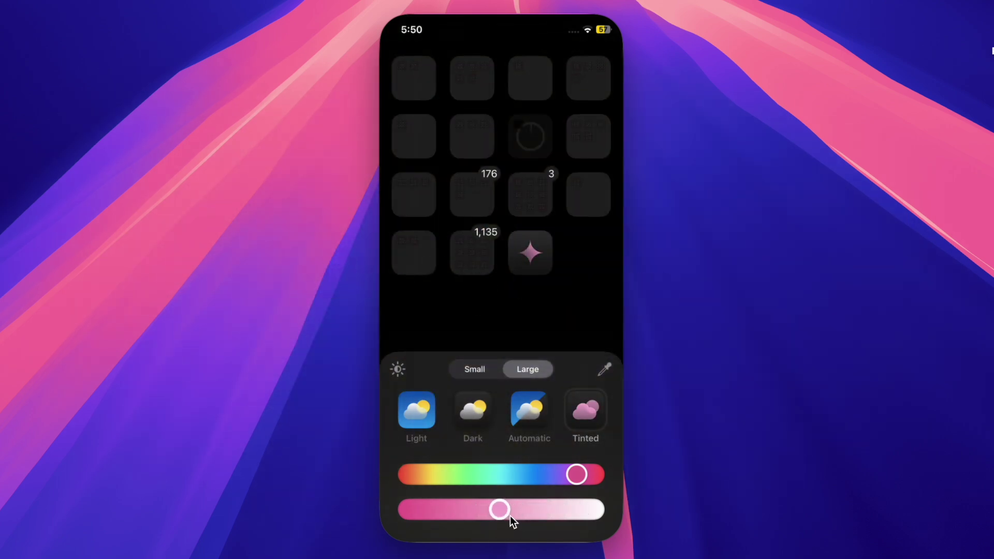
mouse_move(510, 515)
mouse_down()
mouse_move(608, 513)
mouse_move(513, 527)
mouse_up()
drag(578, 479, 588, 479)
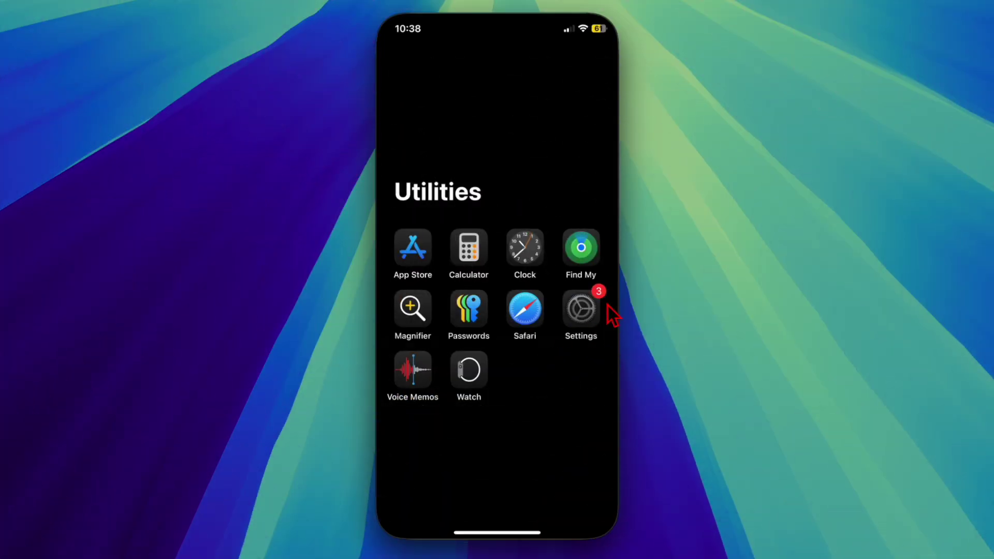
In Settings, open iPhone Storage under General and examine the recommendations and the space used by each app.
click(582, 317)
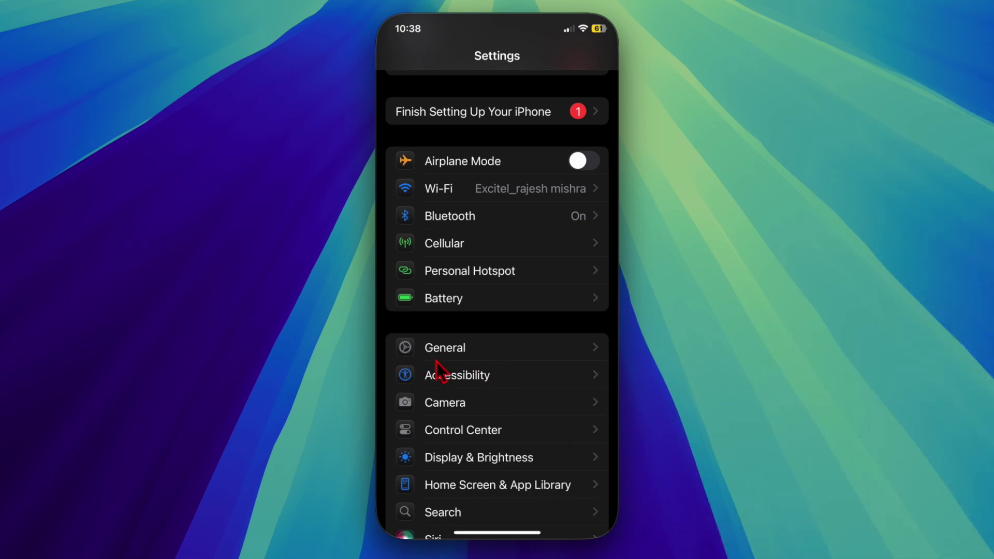
click(488, 356)
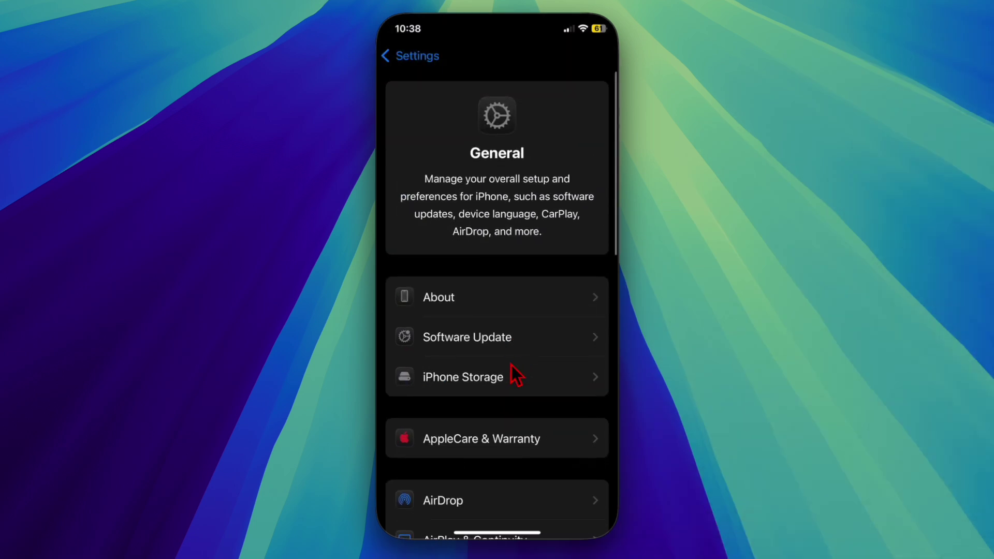
click(512, 383)
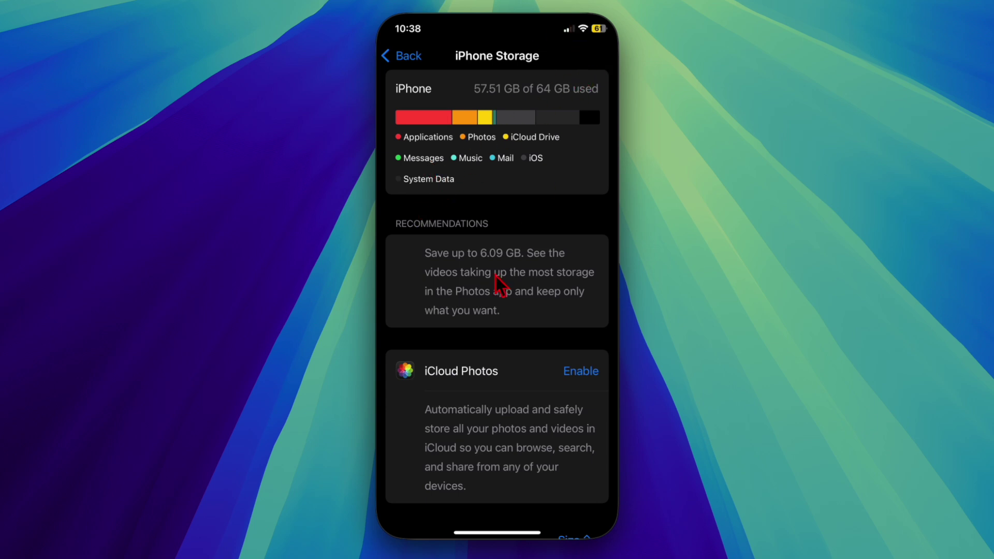
scroll(500, 285, down, 5)
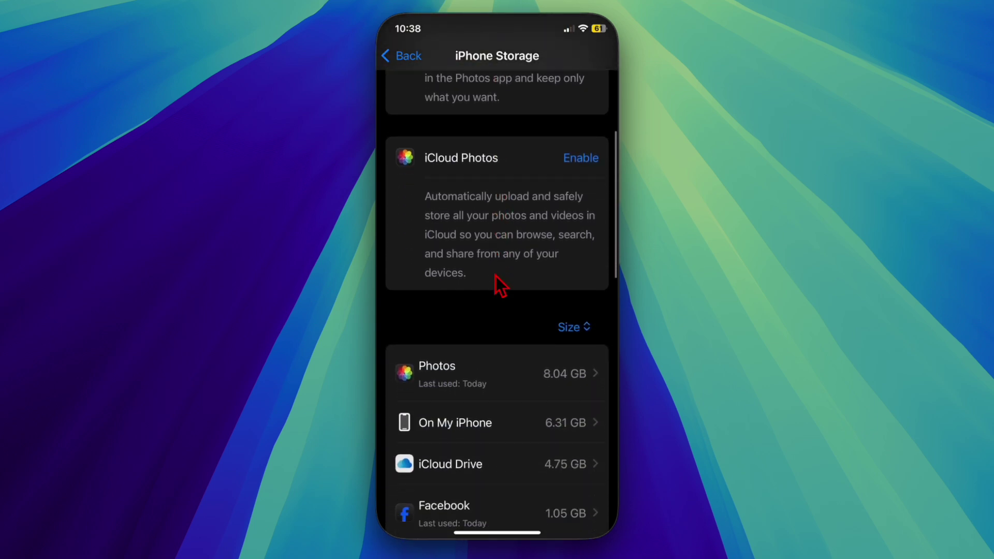
scroll(500, 285, down, 4)
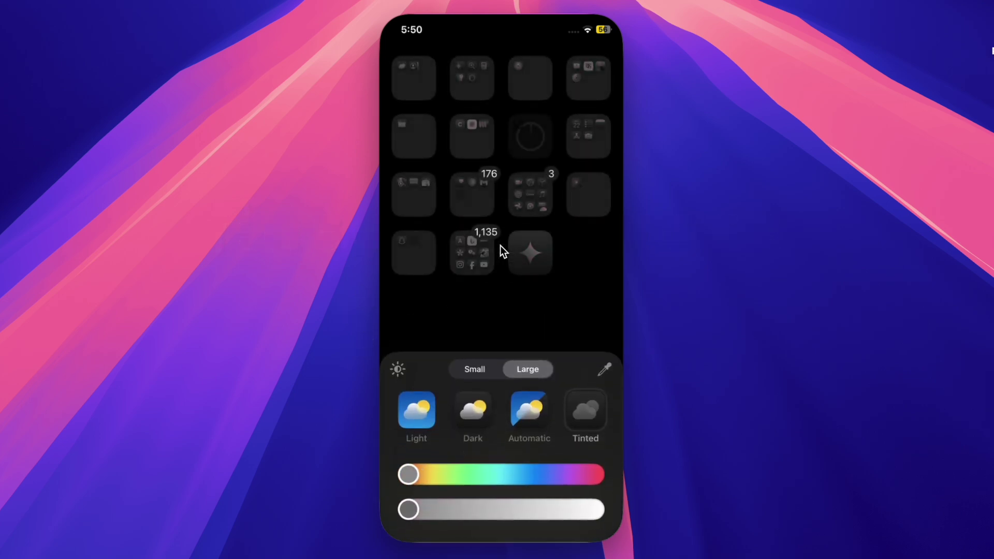
click(605, 369)
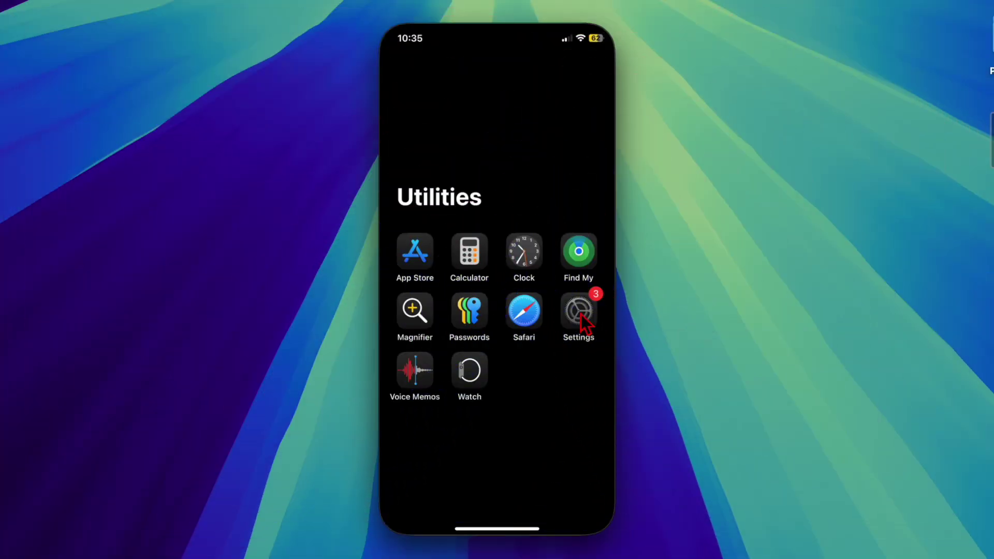
In Settings, open the Reset options on the Transfer or Reset iPhone page under General.
click(585, 323)
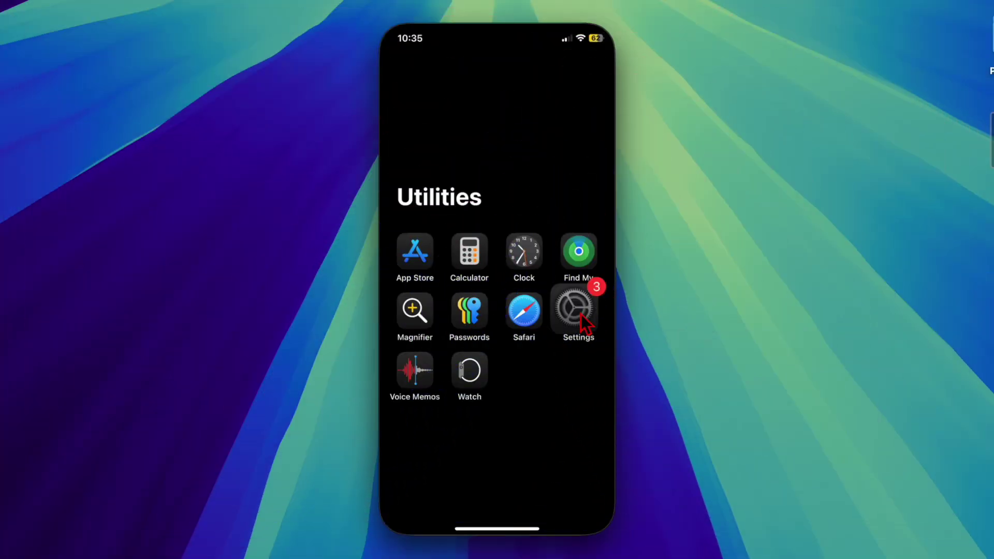
scroll(516, 398, down, 3)
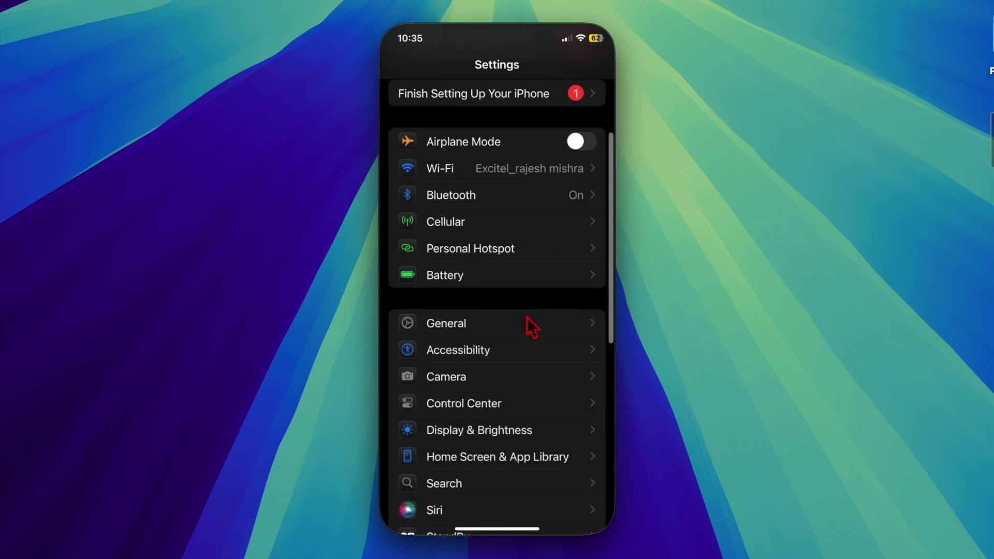
click(467, 334)
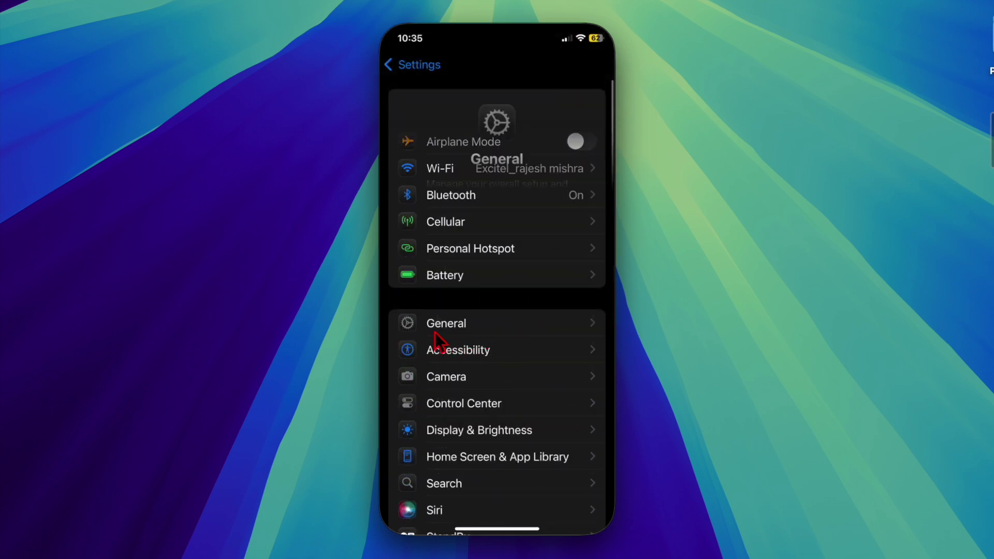
scroll(497, 384, down, 10)
scroll(496, 385, down, 2)
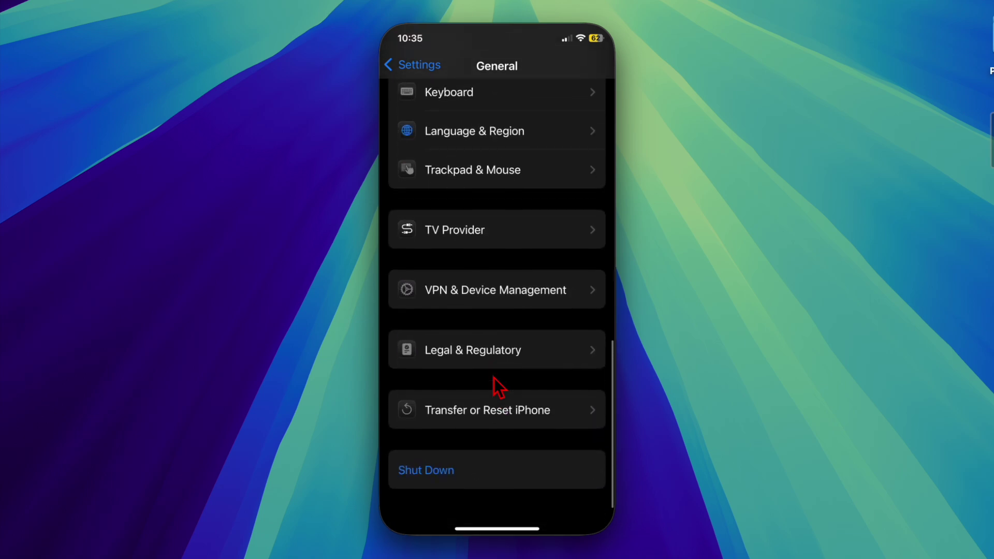
click(454, 421)
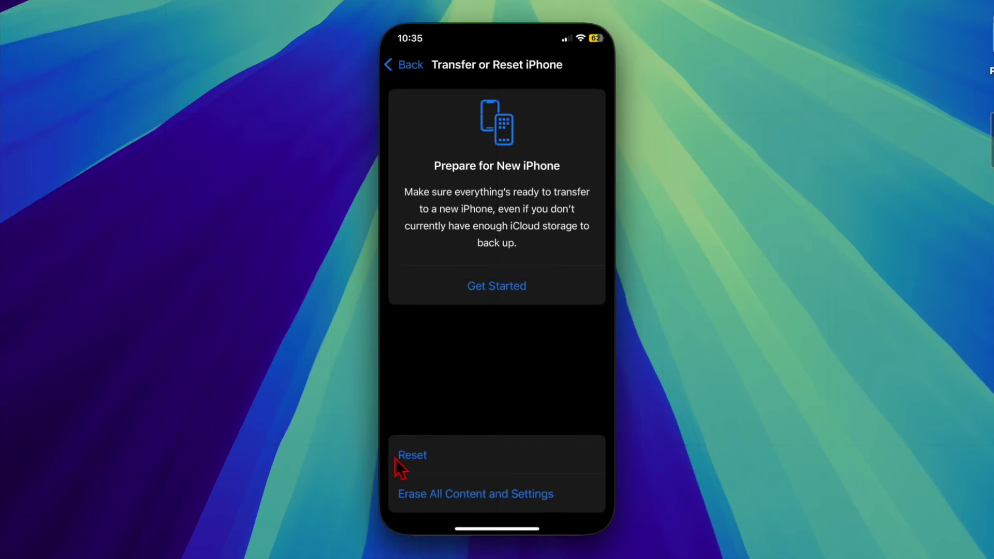
click(443, 455)
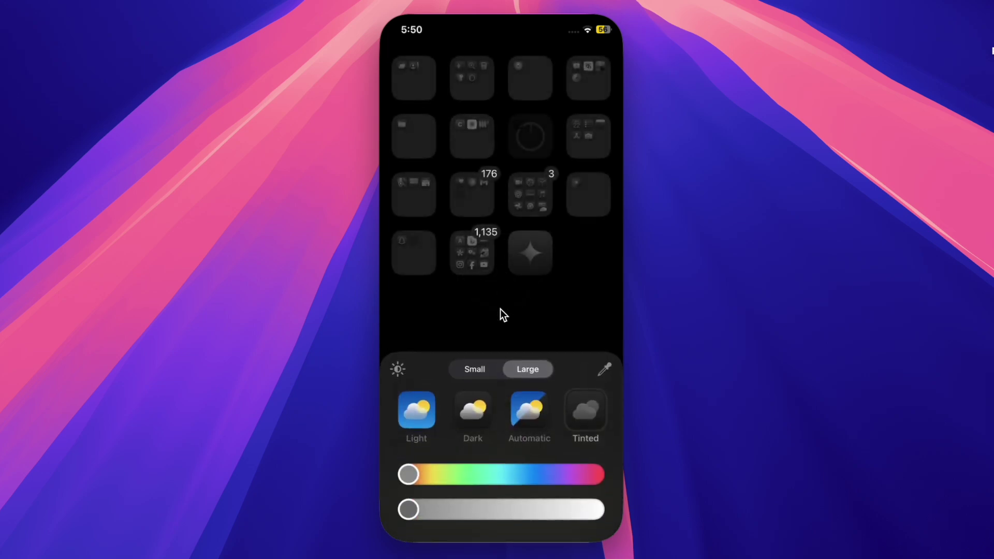
Preview the Automatic, Dark, Light and Tinted icon styles on the Home Screen, ending on Automatic.
click(526, 404)
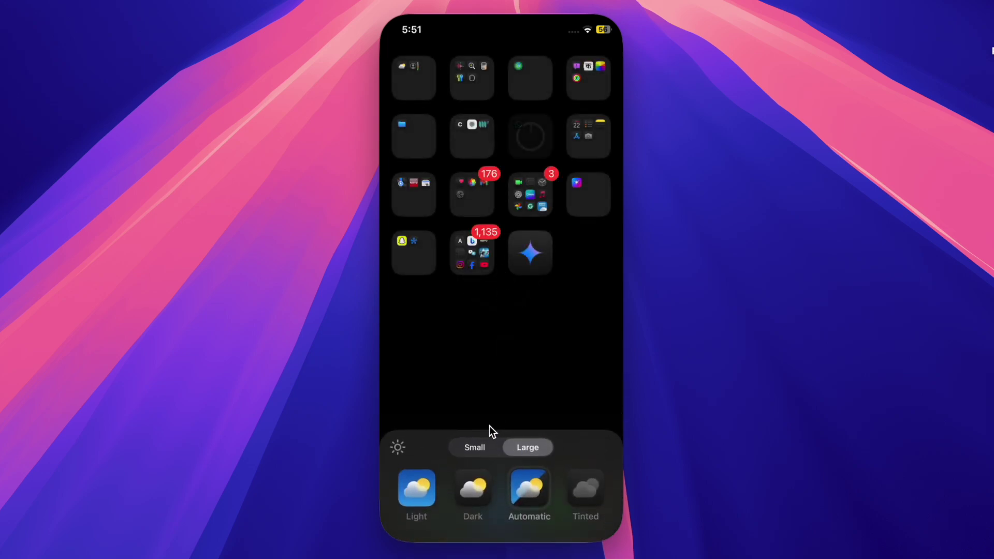
click(481, 486)
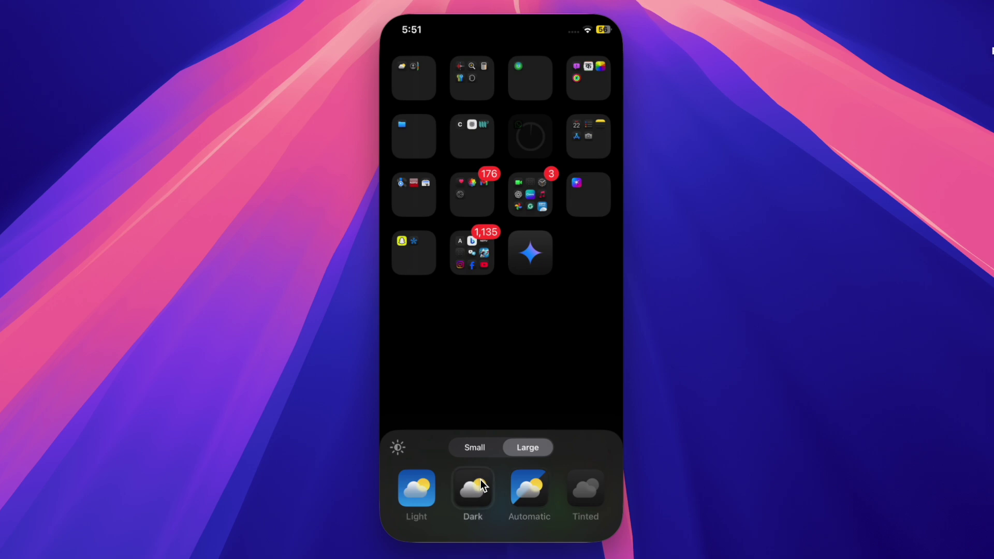
click(420, 491)
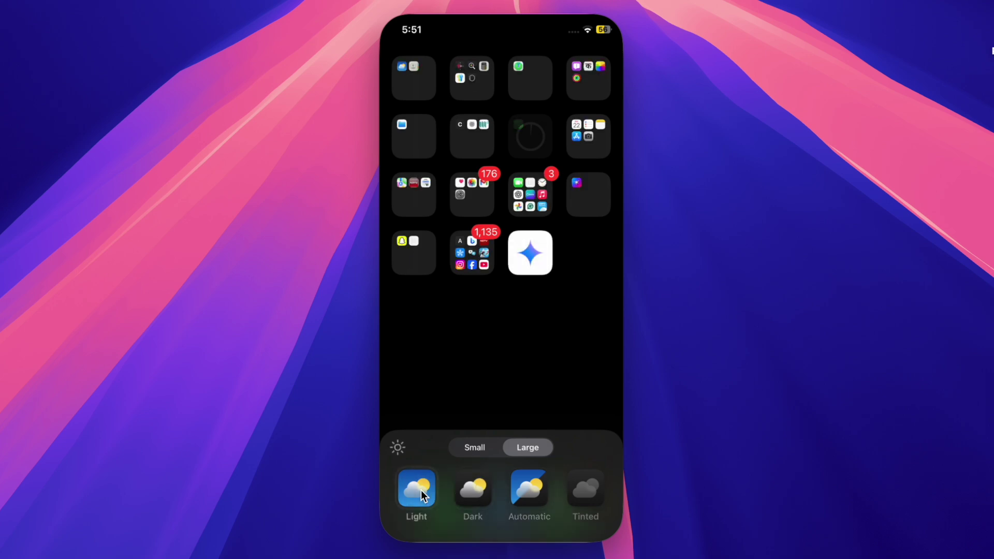
click(470, 489)
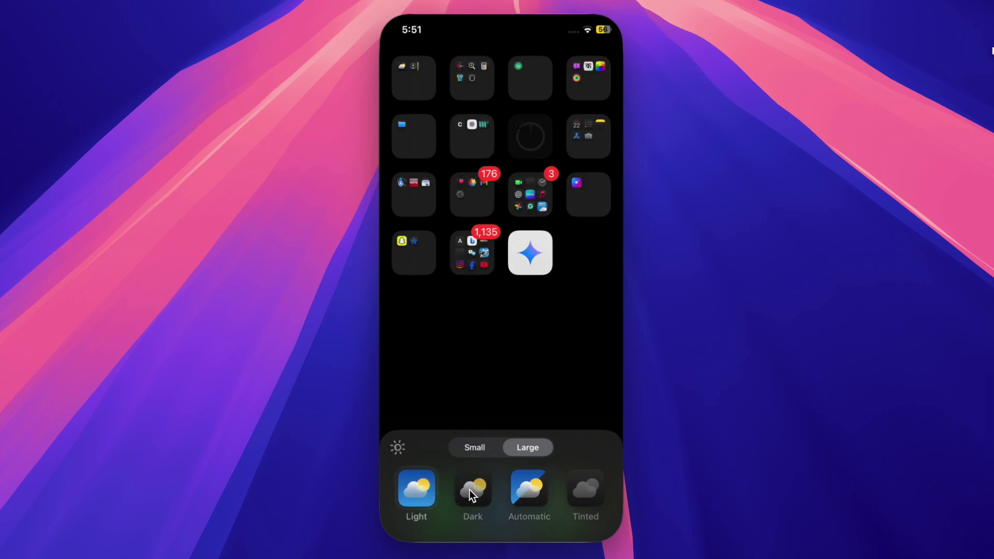
click(529, 489)
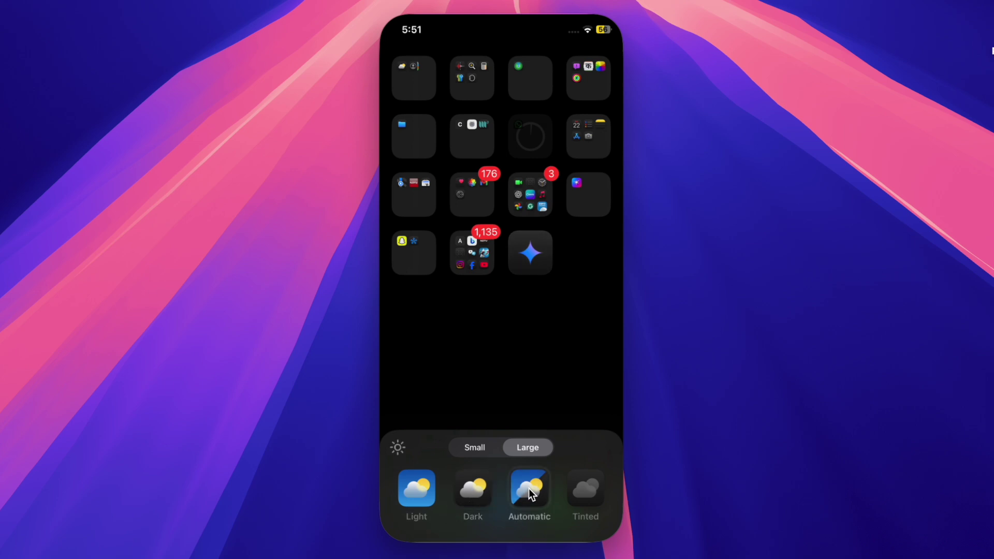
click(582, 489)
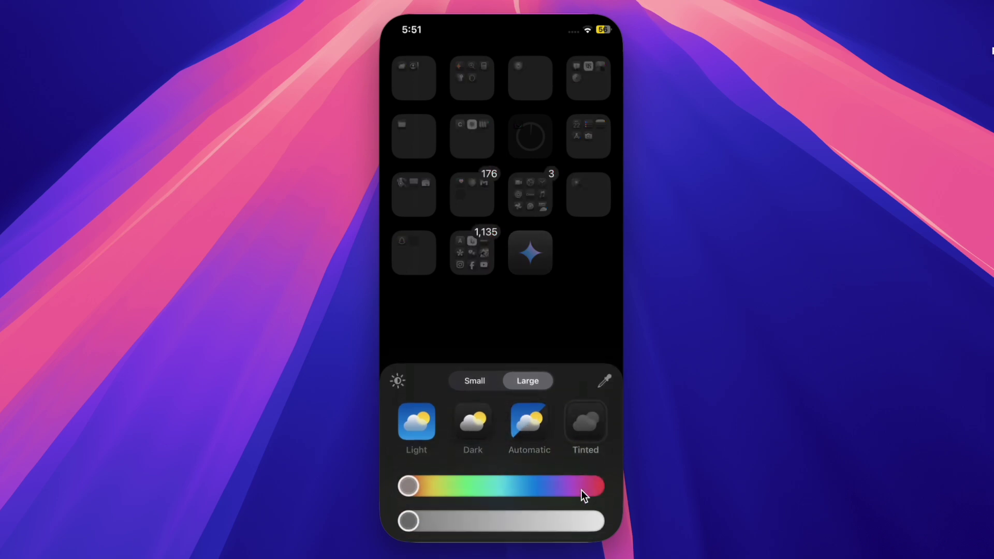
click(525, 421)
Set the Home Screen icons to the Small size and try Dark before applying the Light style.
click(475, 451)
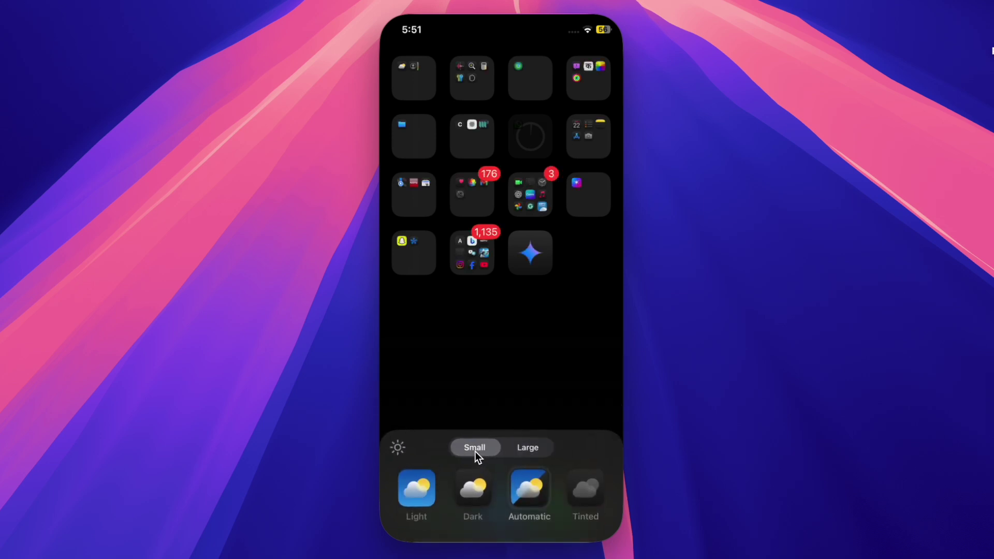
click(474, 492)
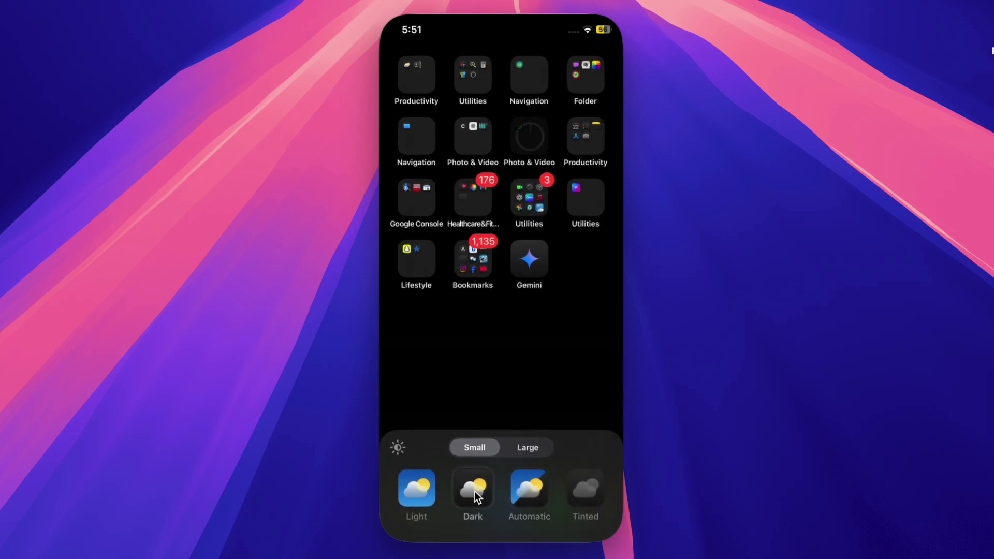
click(420, 492)
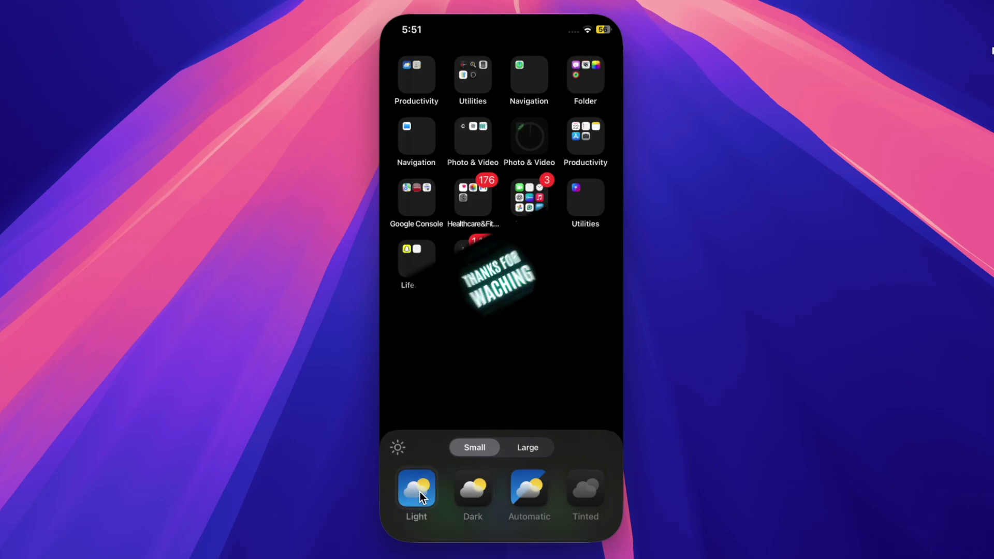